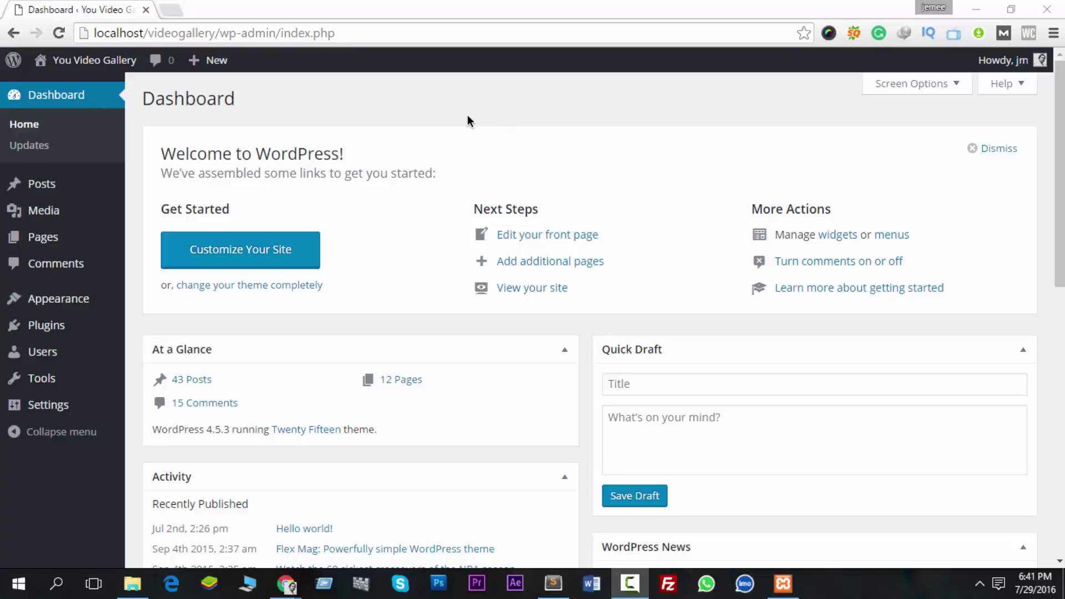
Bring up the site admin in the browser and go to Plugins > Add New
{"action": "left_click", "coordinate": [417, 117]}
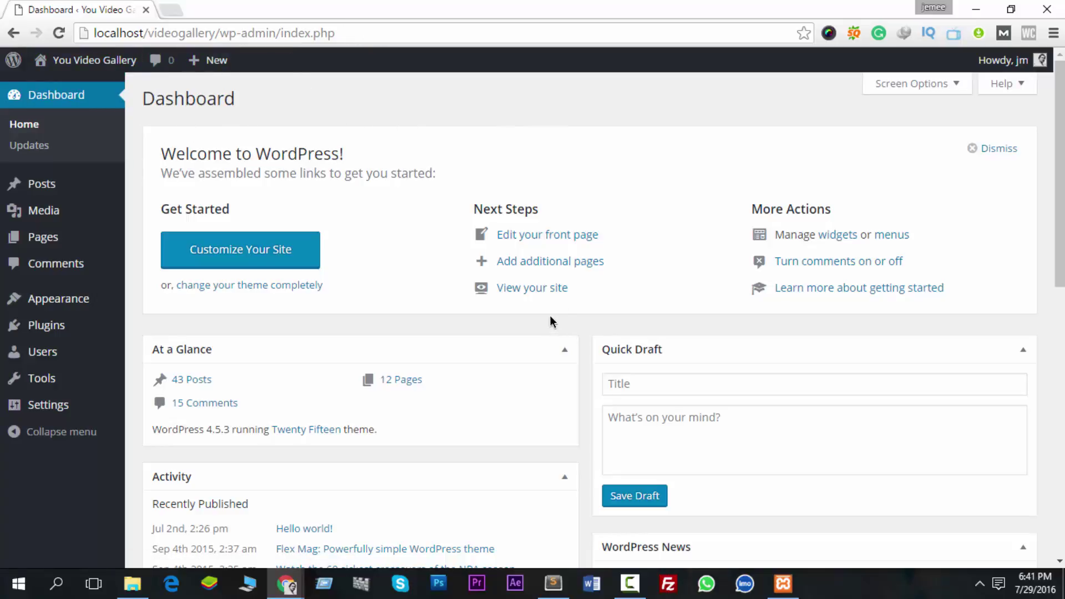
{"action": "left_click", "coordinate": [632, 591]}
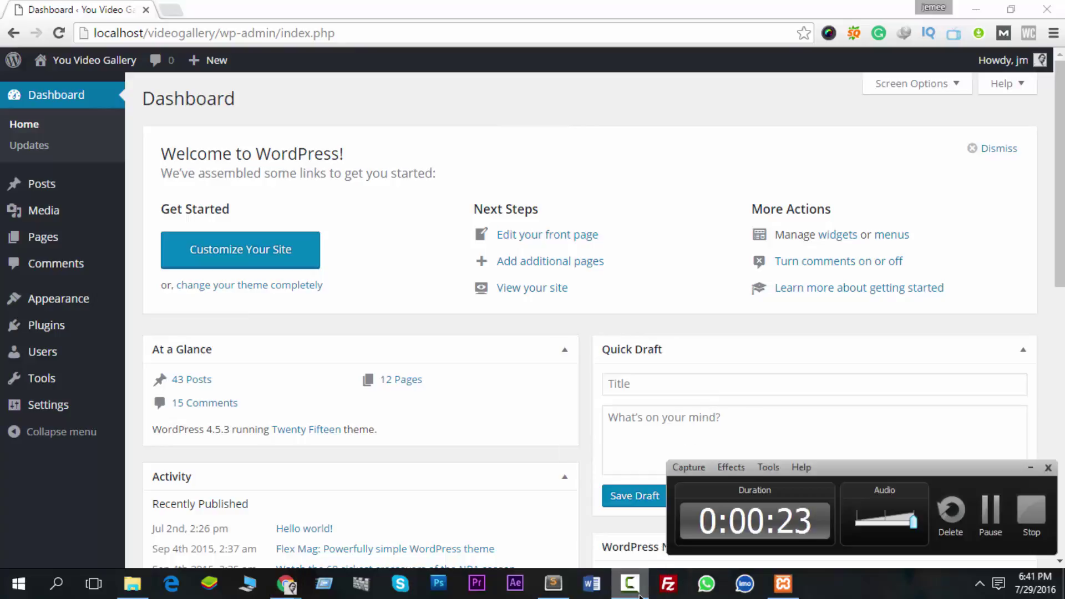
{"action": "left_click", "coordinate": [634, 593]}
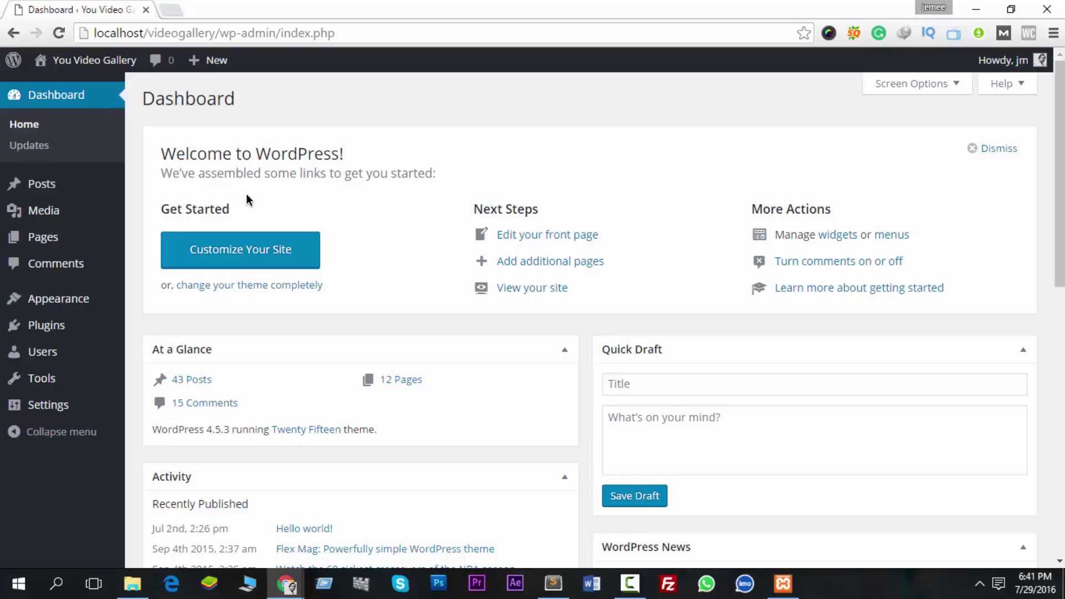
{"action": "mouse_move", "coordinate": [15, 329]}
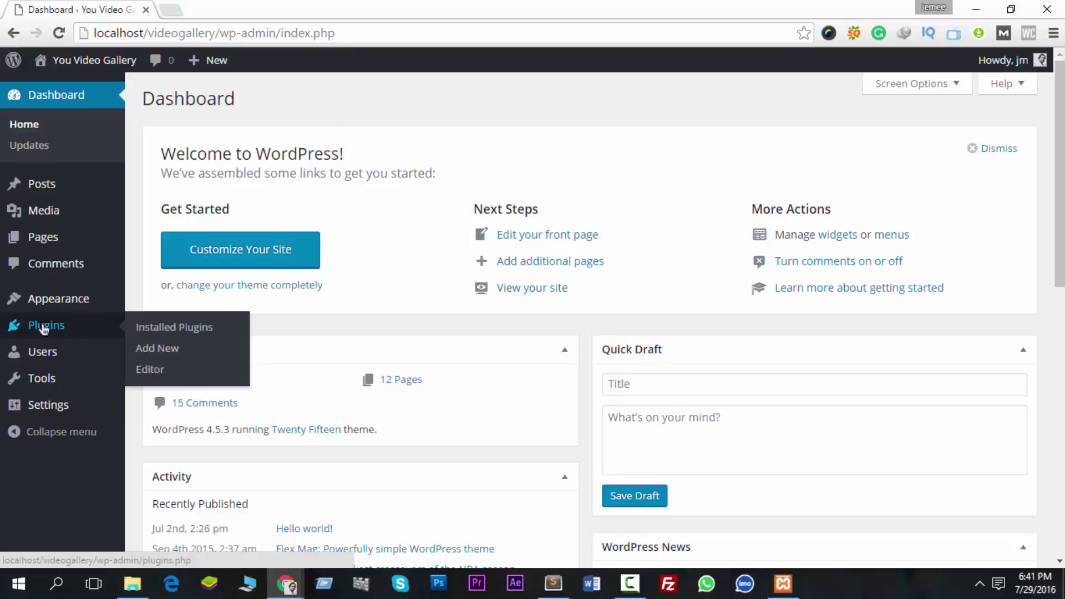
{"action": "left_click", "coordinate": [170, 348]}
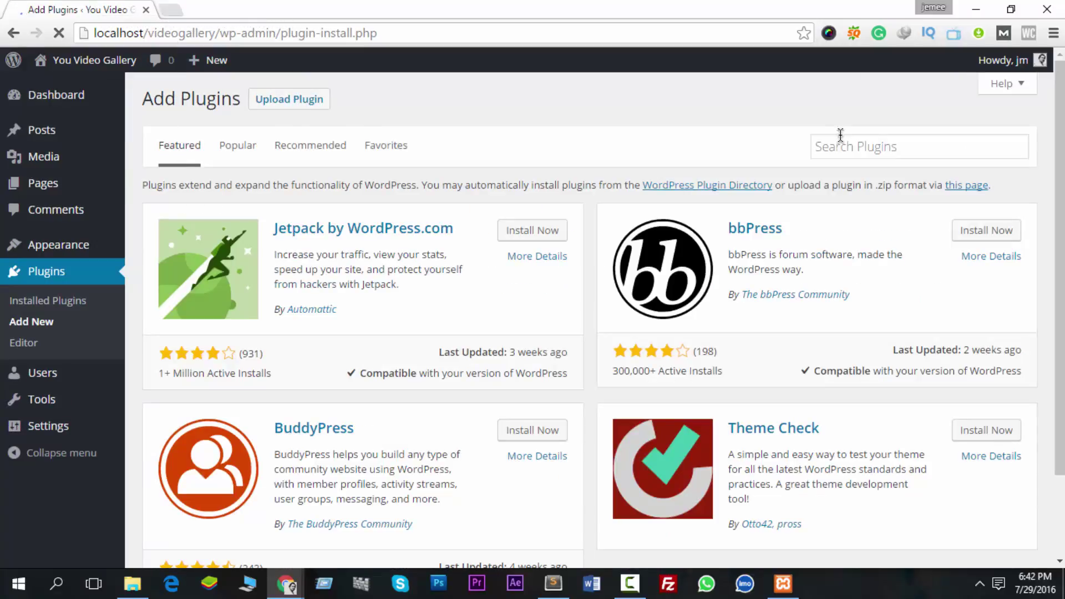
Search the plugin directory for 'nofollow for' and look over the results
{"action": "left_click", "coordinate": [918, 156]}
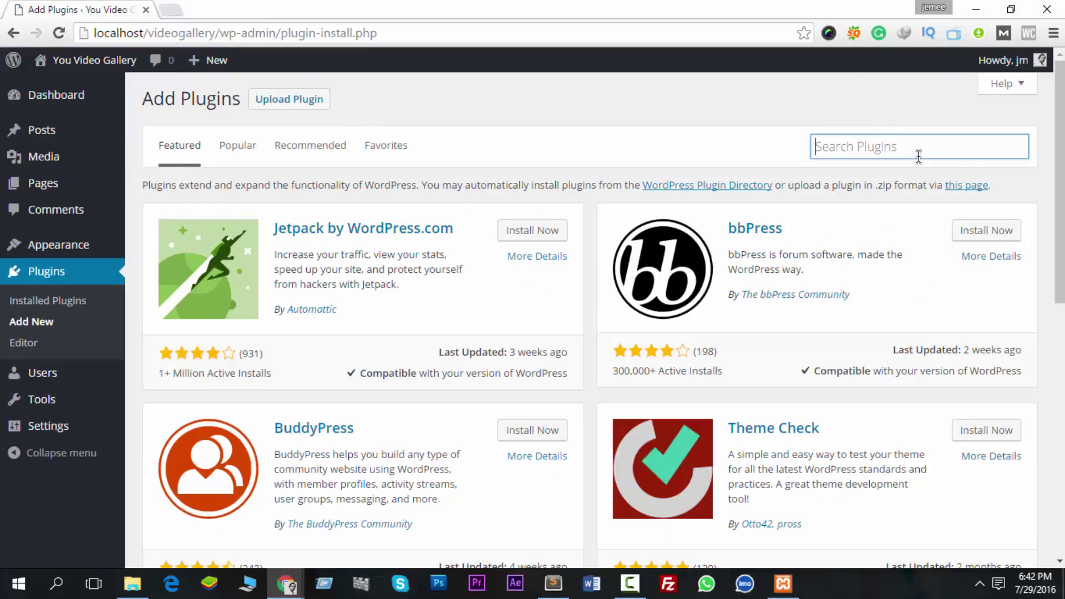
{"action": "type", "text": "nofo"}
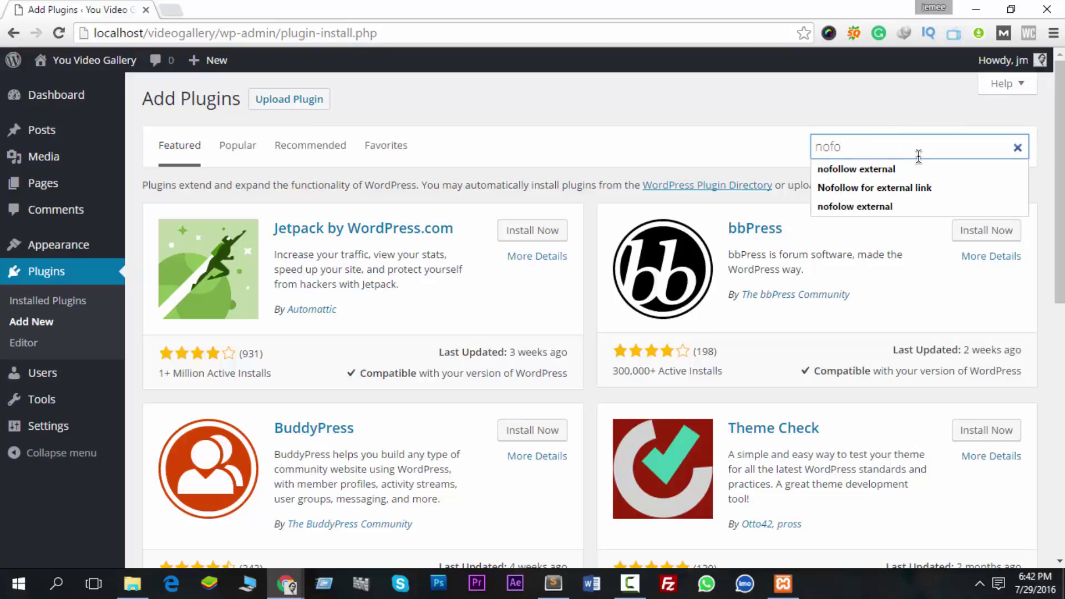
{"action": "type", "text": "llow for external link"}
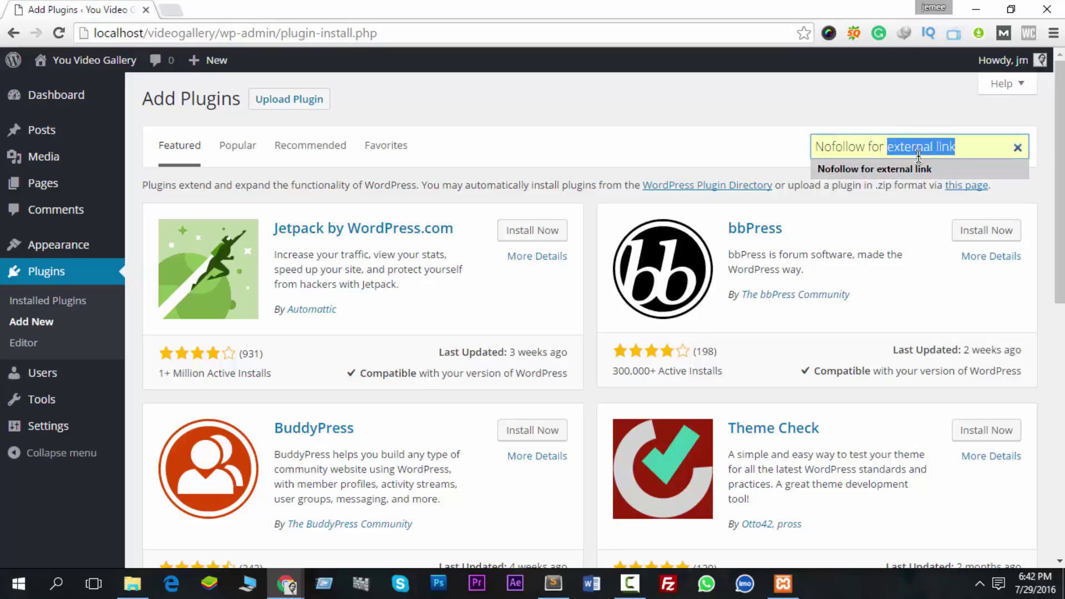
{"action": "key", "text": "Return"}
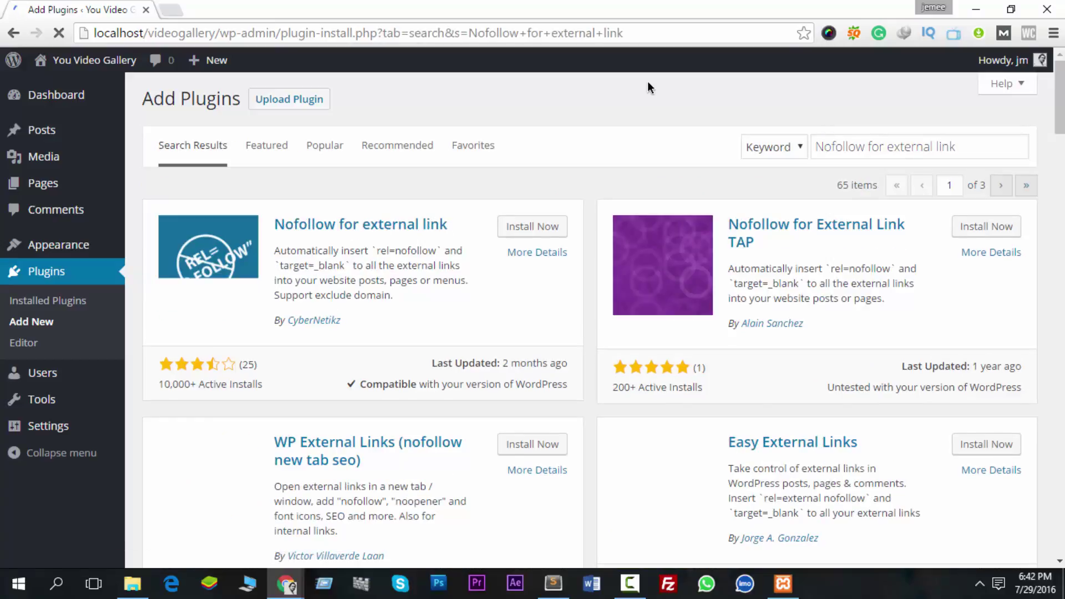
{"action": "scroll", "coordinate": [386, 354], "scroll_direction": "down", "scroll_amount": 12}
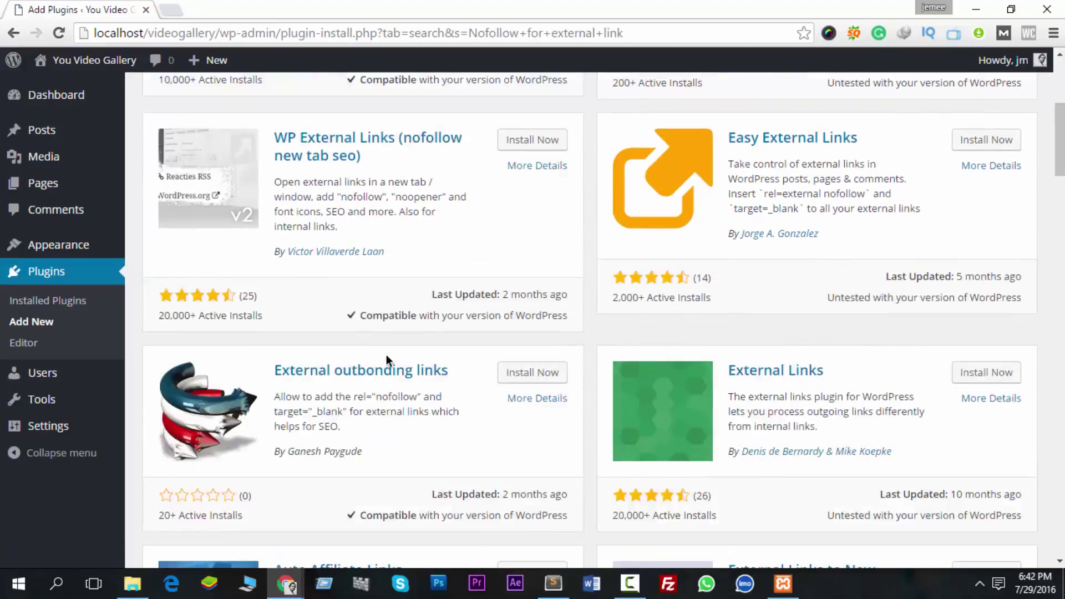
{"action": "scroll", "coordinate": [428, 337], "scroll_direction": "up", "scroll_amount": 12}
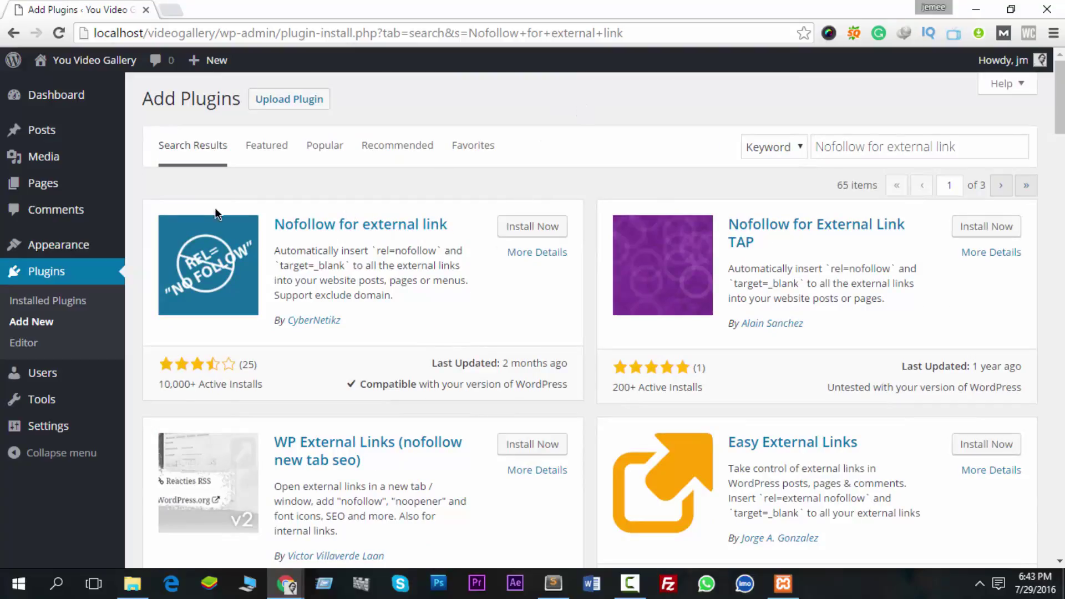
Install the CyberNetikz Nofollow for external link 1.2.0 plugin and activate it
{"action": "left_click", "coordinate": [530, 228]}
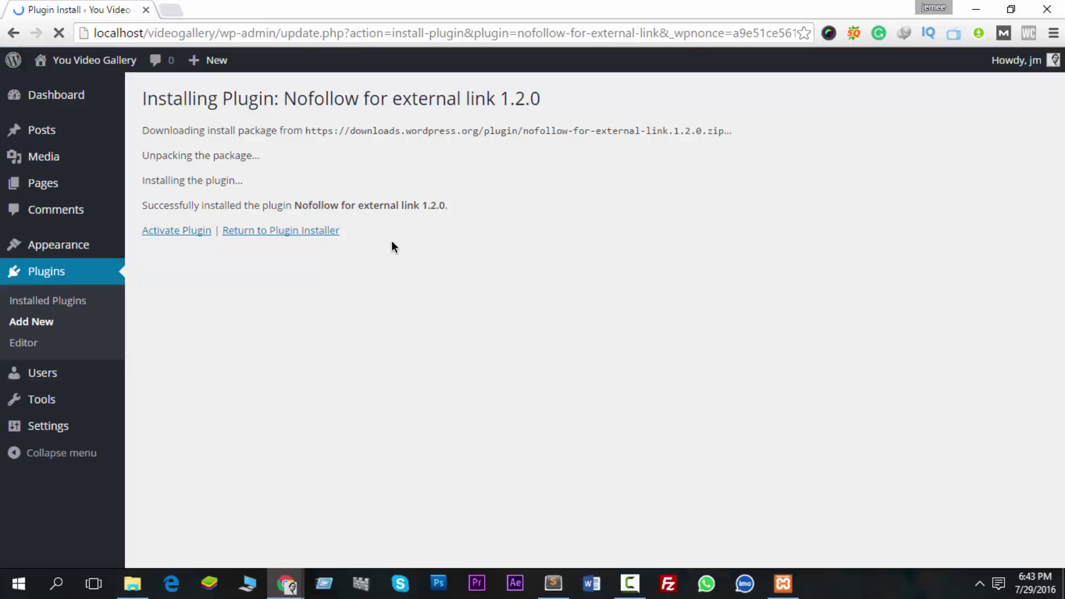
{"action": "left_click", "coordinate": [155, 231]}
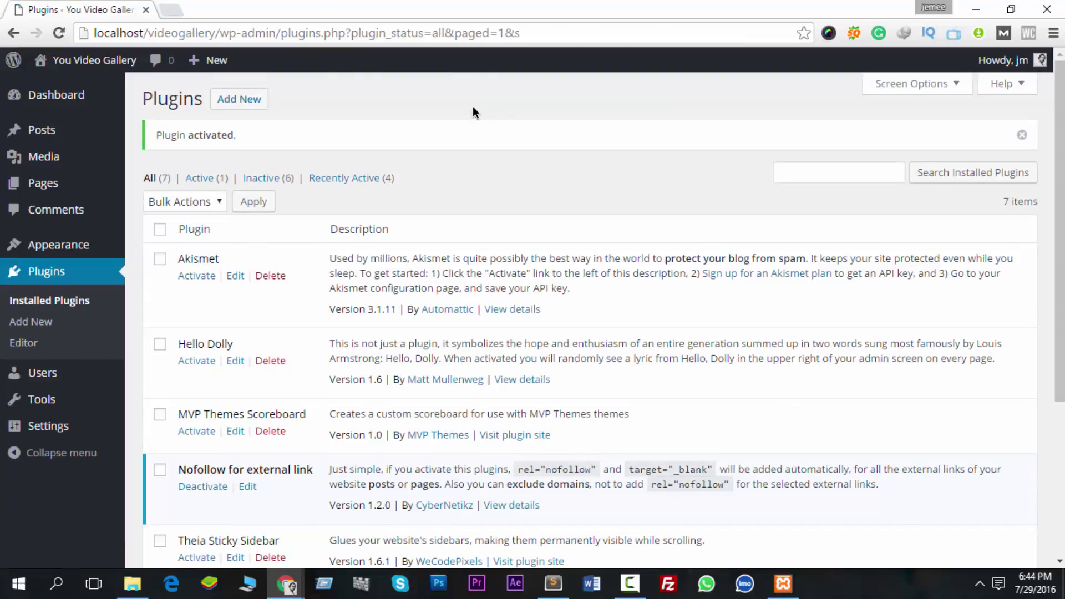
Open the All Posts list in a new tab and deactivate Nofollow for external link
{"action": "mouse_move", "coordinate": [45, 130]}
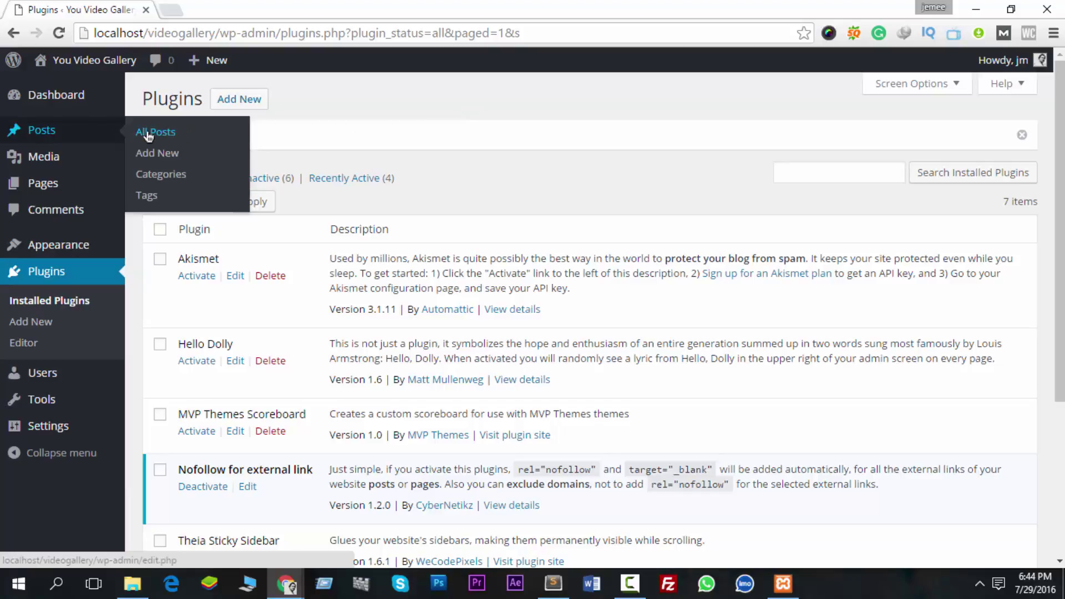
{"action": "right_click", "coordinate": [154, 136]}
{"action": "left_click", "coordinate": [217, 143]}
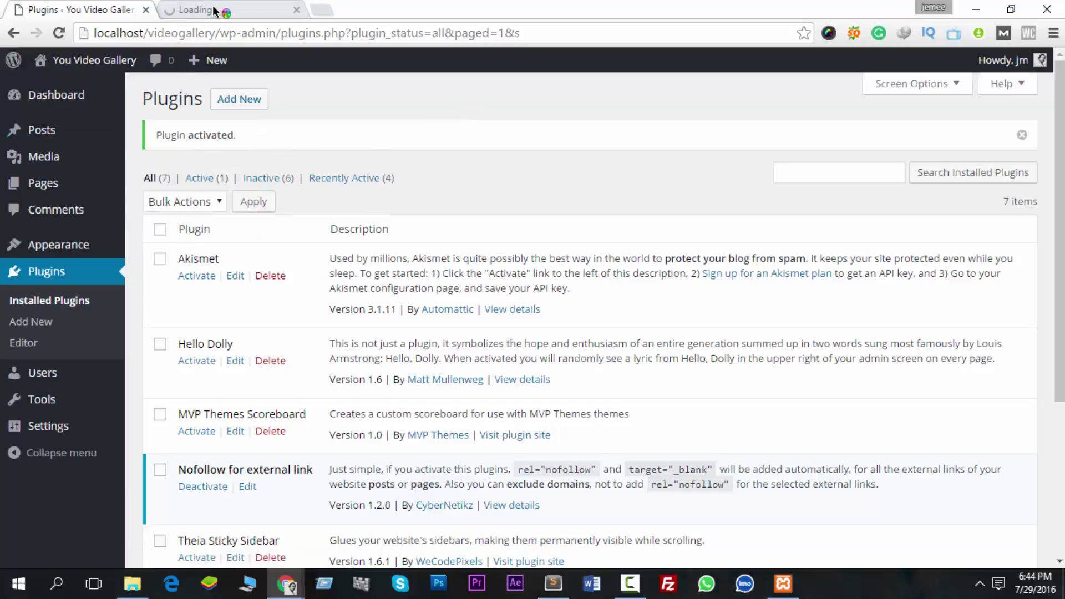
{"action": "scroll", "coordinate": [261, 445], "scroll_direction": "down", "scroll_amount": 2}
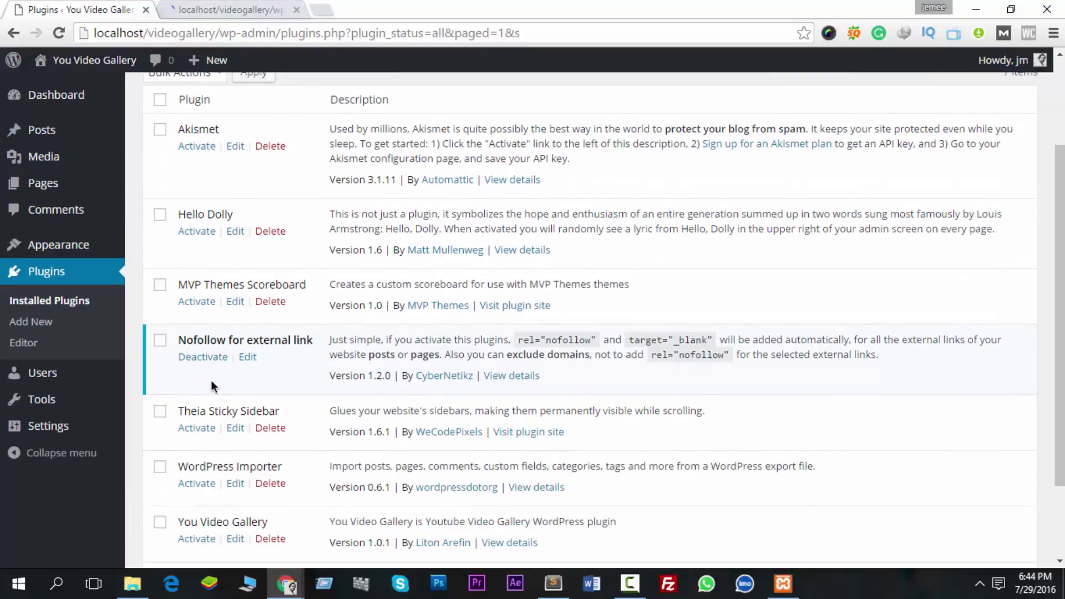
{"action": "left_click", "coordinate": [220, 356]}
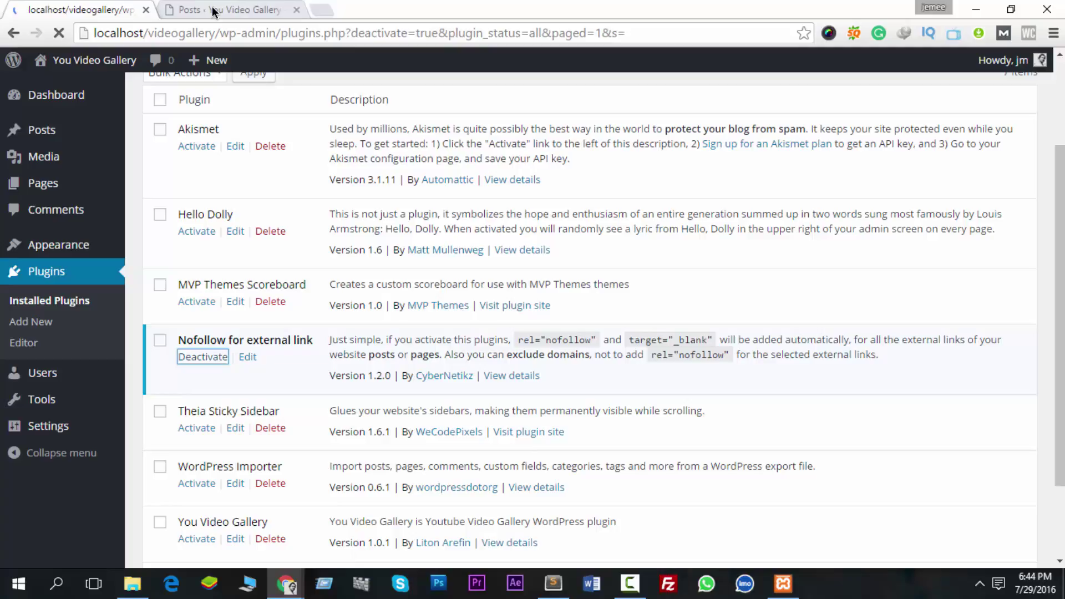
Open the Flex Mag post on the live site and inspect the Temporibus autem link's HTML
{"action": "left_click", "coordinate": [234, 10]}
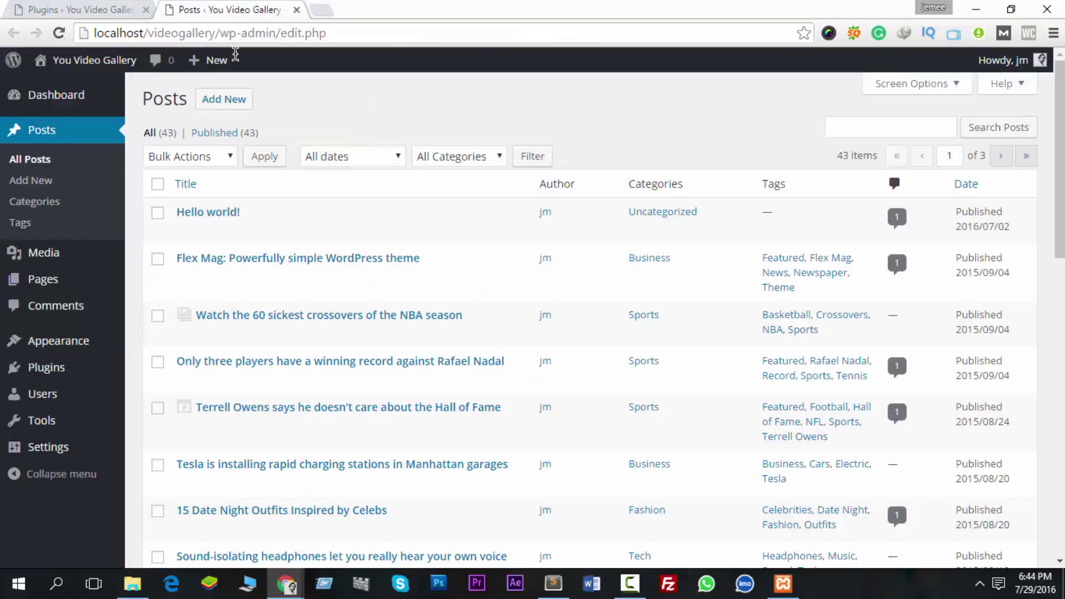
{"action": "middle_click", "coordinate": [310, 278]}
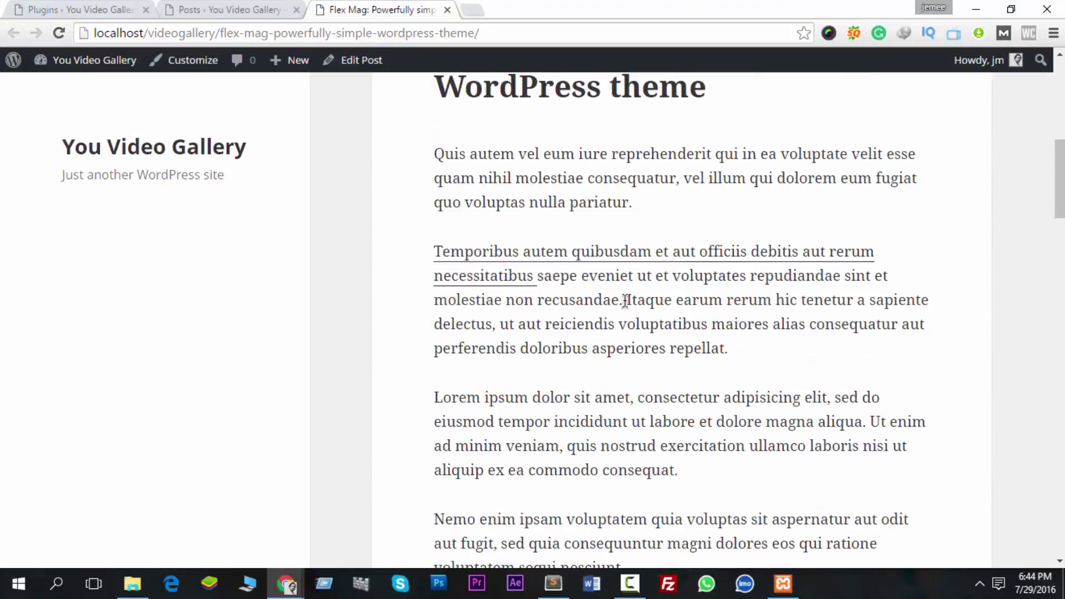
{"action": "right_click", "coordinate": [500, 258]}
{"action": "left_click", "coordinate": [530, 416]}
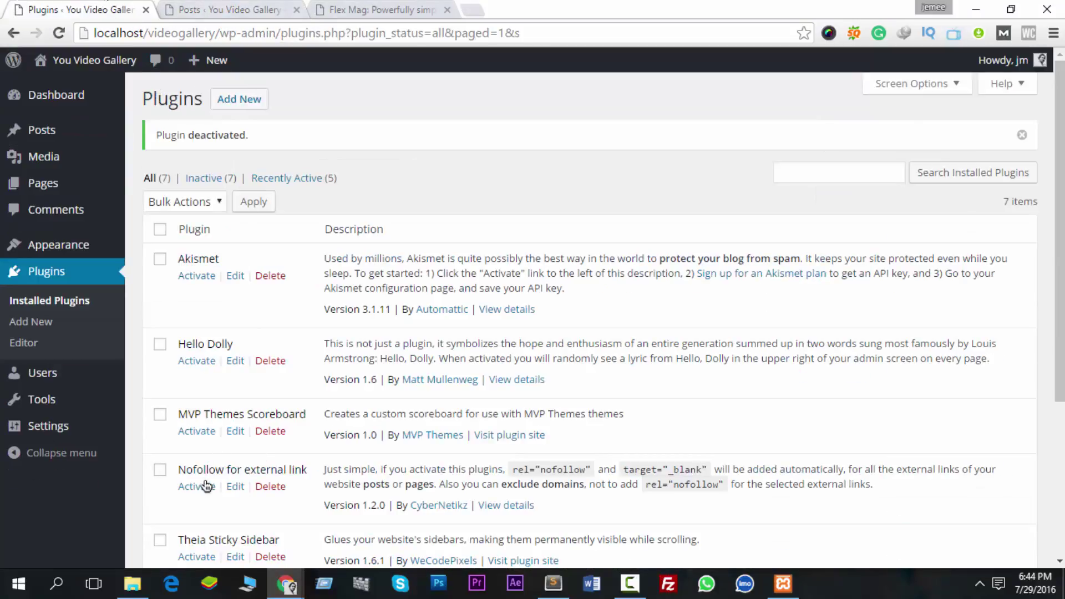
Reactivate Nofollow for external link and reload the published post page
{"action": "left_click", "coordinate": [197, 486]}
{"action": "left_click", "coordinate": [424, 8]}
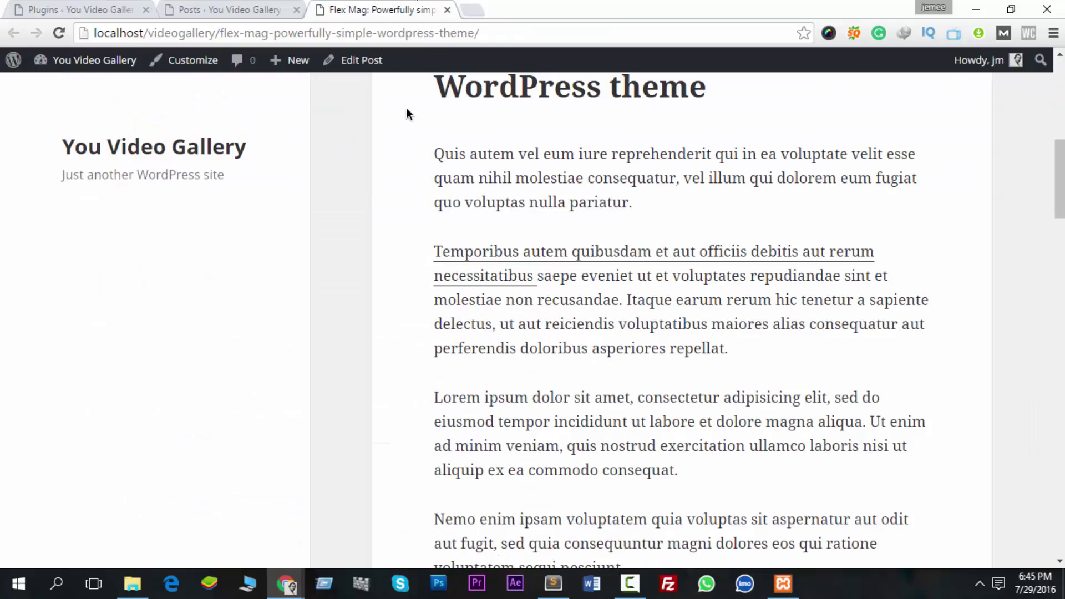
{"action": "right_click", "coordinate": [386, 142]}
{"action": "left_click", "coordinate": [462, 191]}
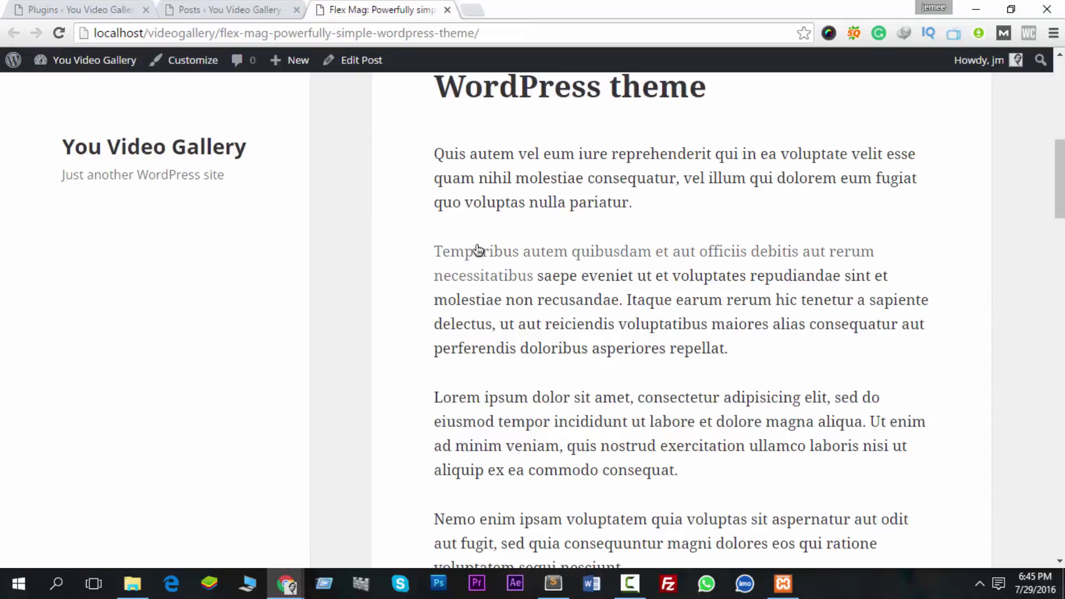
Inspect the post's external link markup, then close developer tools and return to Plugins
{"action": "right_click", "coordinate": [478, 246]}
{"action": "left_click", "coordinate": [532, 409]}
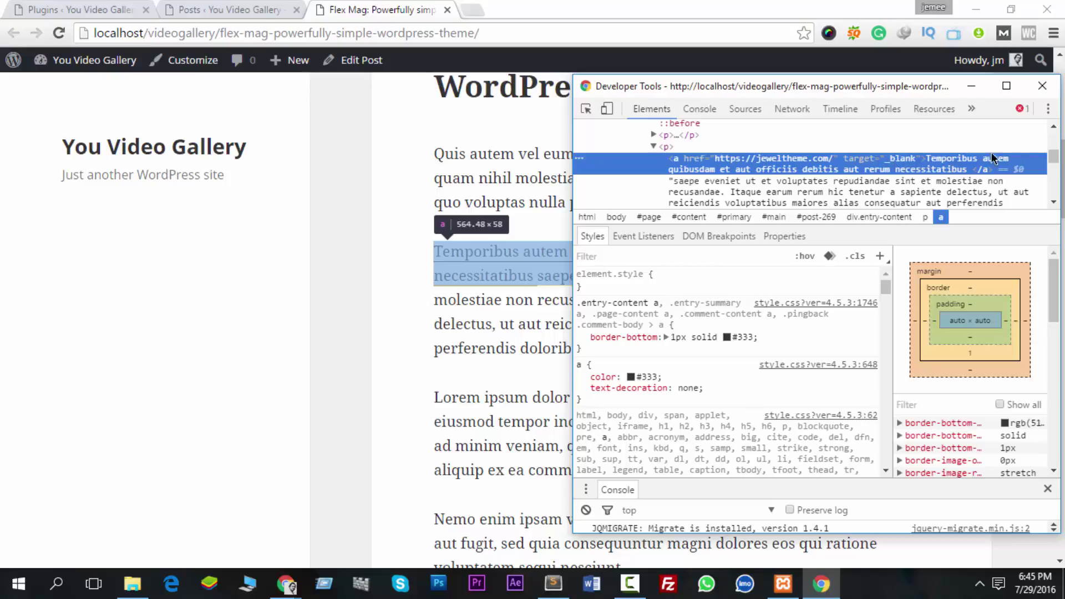
{"action": "left_click", "coordinate": [1042, 87]}
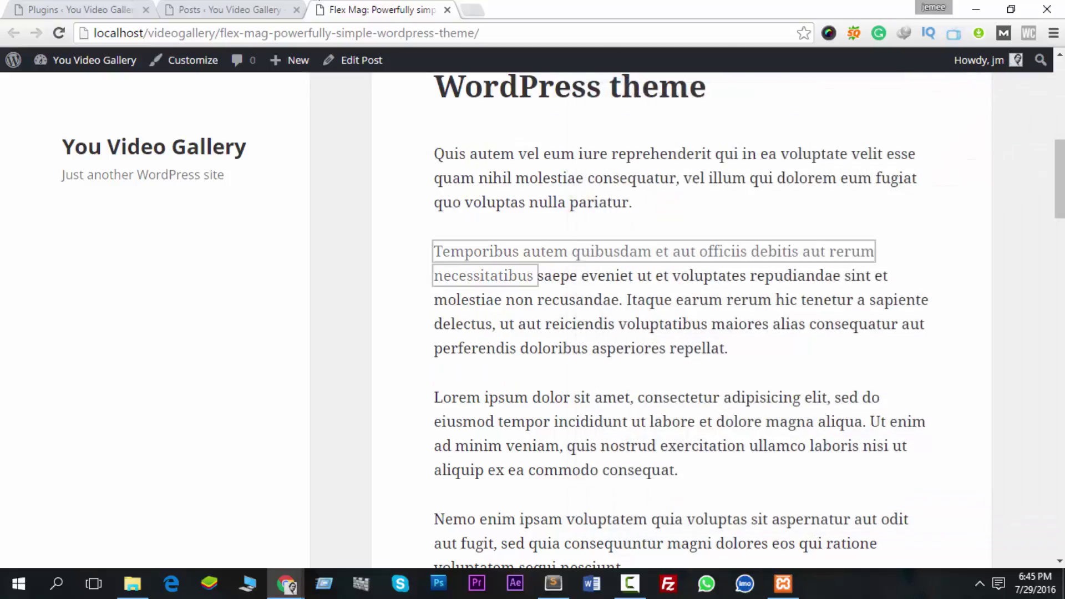
{"action": "left_click", "coordinate": [58, 8]}
Open the NoFollow ExtLink settings and delete jeweltheme.com from Exclude Domains
{"action": "mouse_move", "coordinate": [33, 410]}
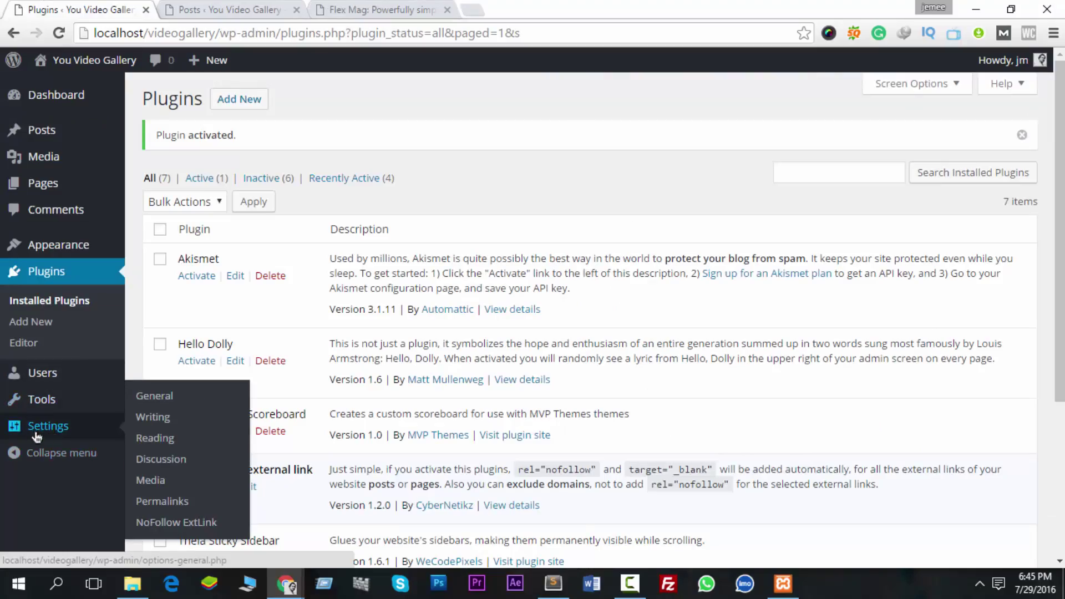
{"action": "left_click", "coordinate": [193, 527]}
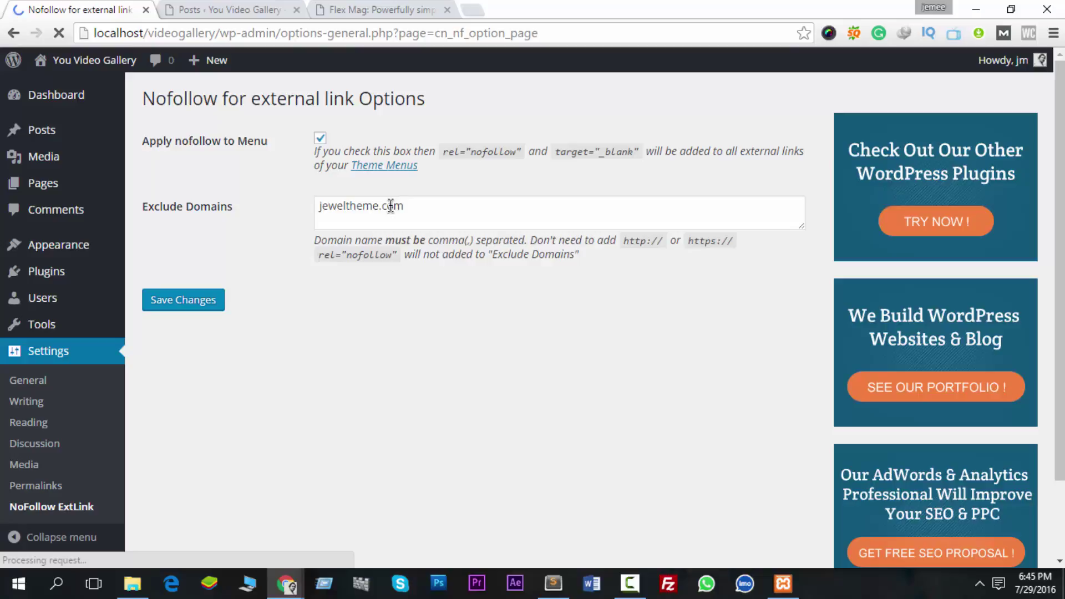
{"action": "left_click_drag", "start_coordinate": [195, 210], "coordinate": [246, 215]}
{"action": "left_click", "coordinate": [324, 209]}
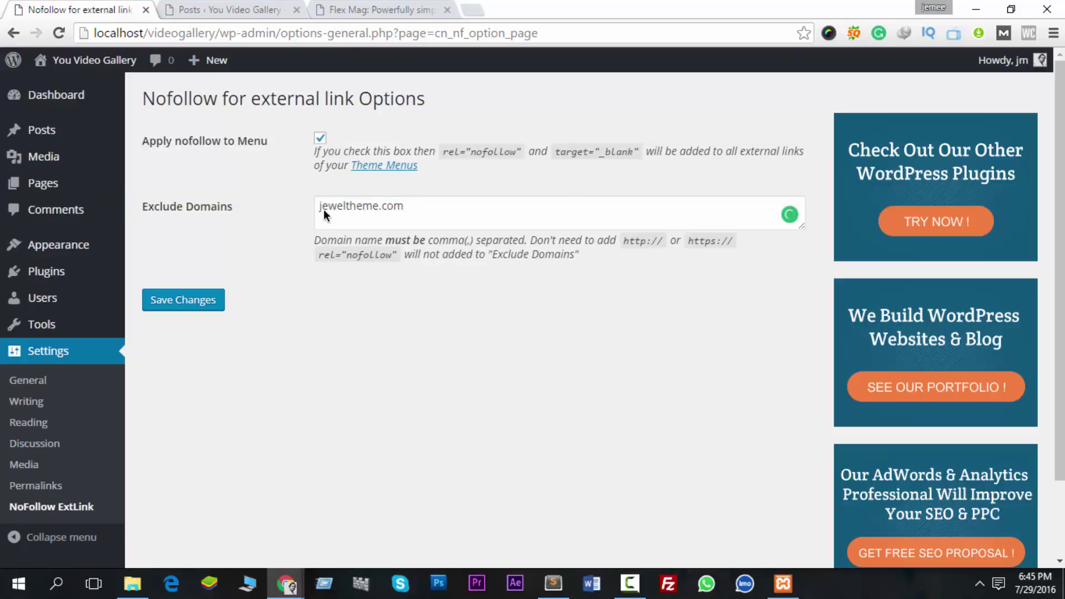
{"action": "left_click_drag", "start_coordinate": [454, 207], "coordinate": [244, 188]}
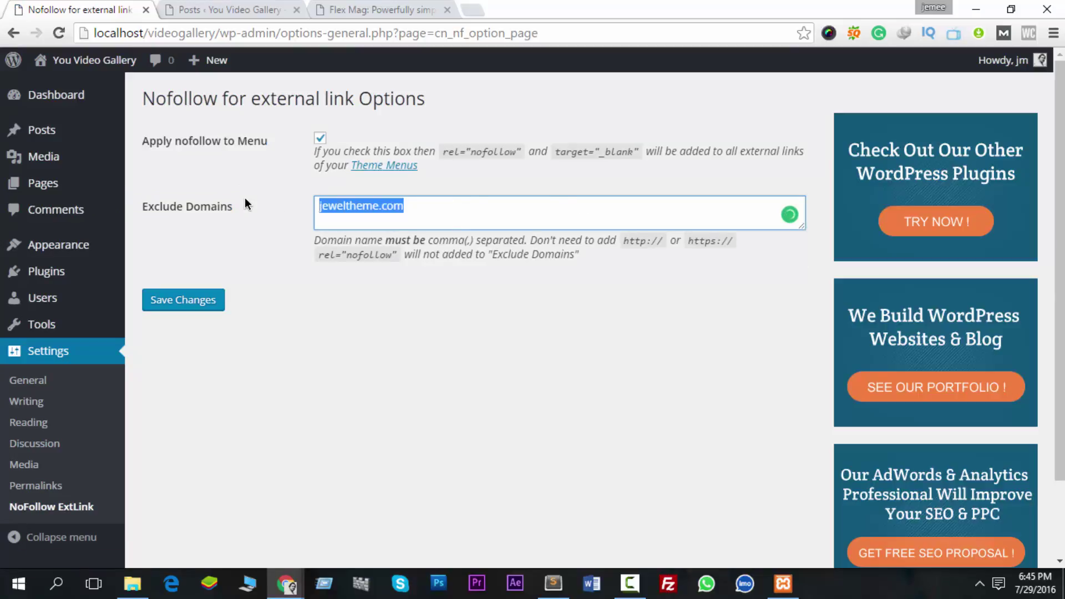
{"action": "key", "text": "BackSpace"}
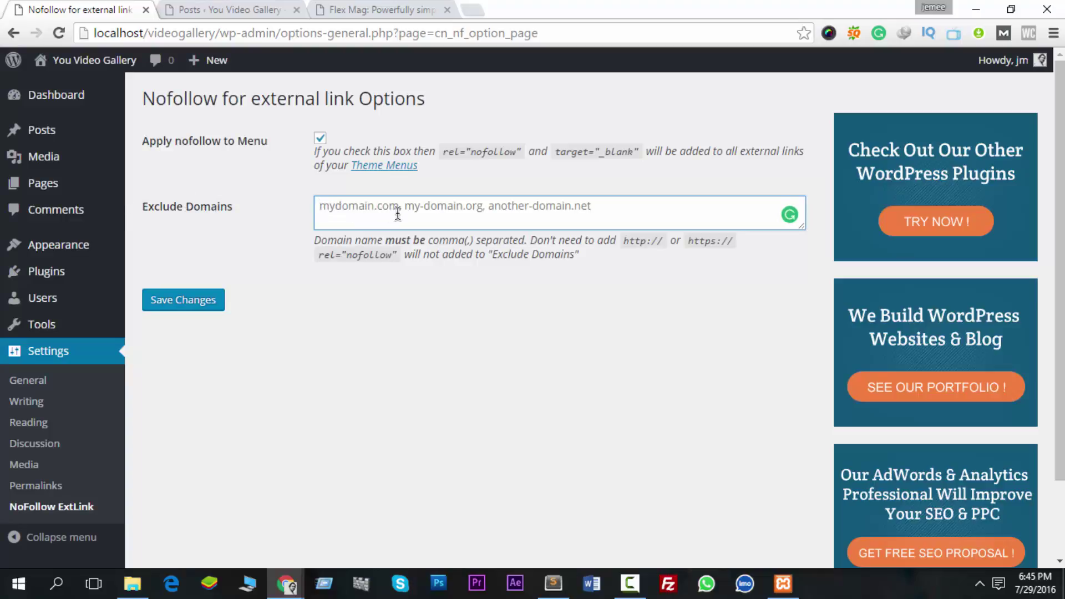
Look through the published post, then save the settings with Exclude Domains empty
{"action": "left_click", "coordinate": [376, 6]}
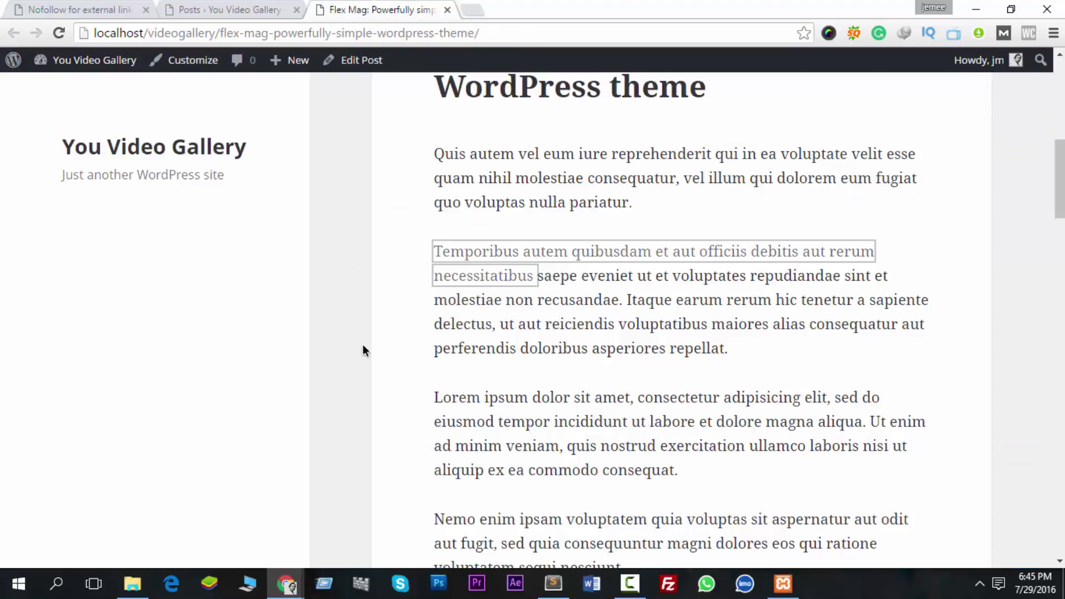
{"action": "left_click", "coordinate": [597, 382]}
{"action": "scroll", "coordinate": [703, 382], "scroll_direction": "down", "scroll_amount": 10}
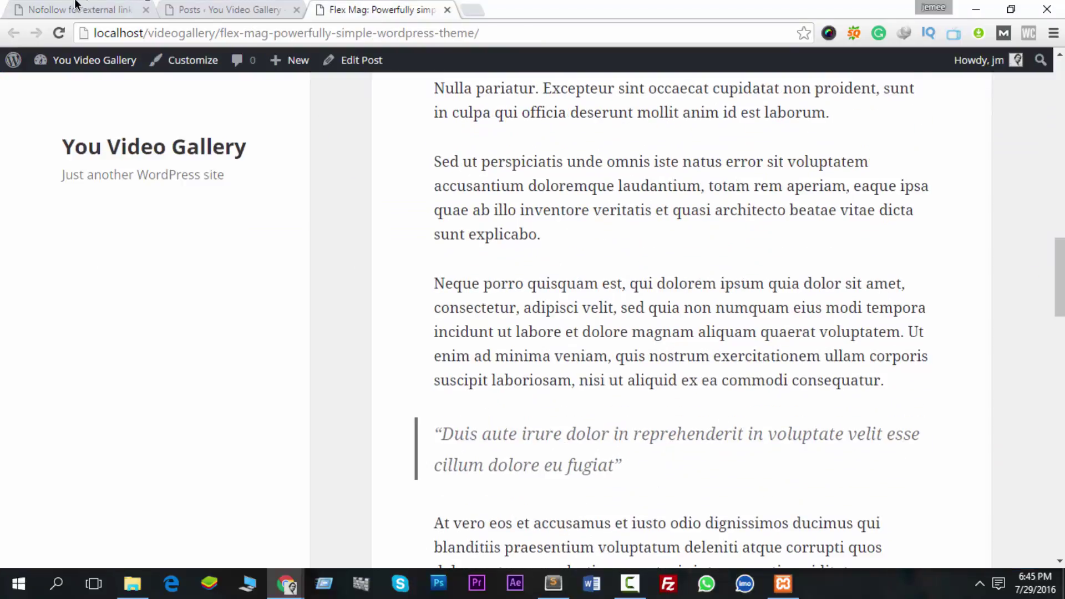
{"action": "scroll", "coordinate": [673, 273], "scroll_direction": "up", "scroll_amount": 4}
{"action": "scroll", "coordinate": [632, 316], "scroll_direction": "up", "scroll_amount": 4}
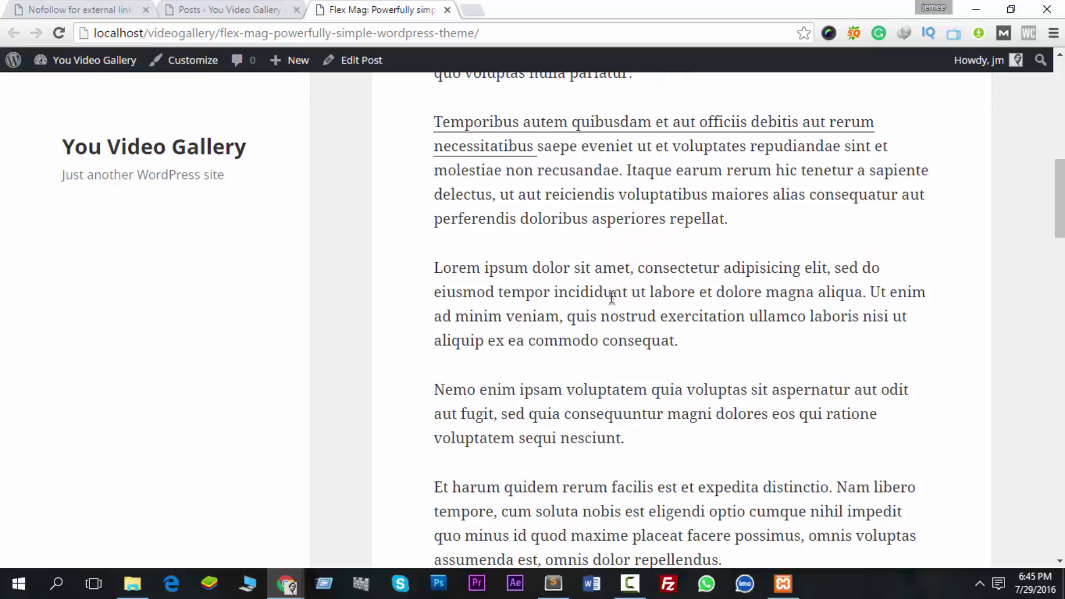
{"action": "left_click", "coordinate": [108, 6]}
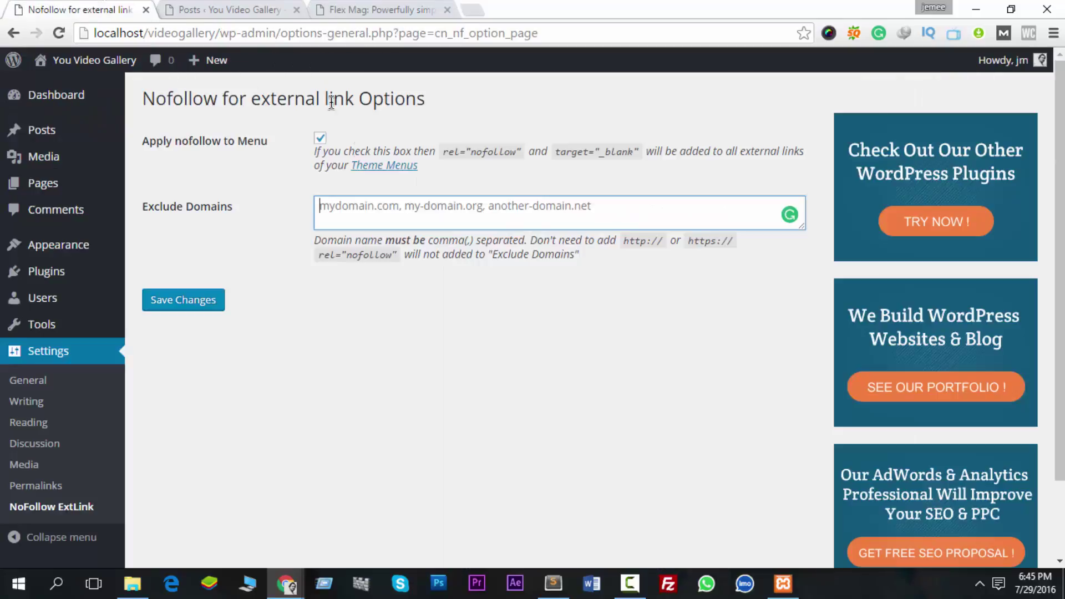
{"action": "left_click", "coordinate": [193, 302]}
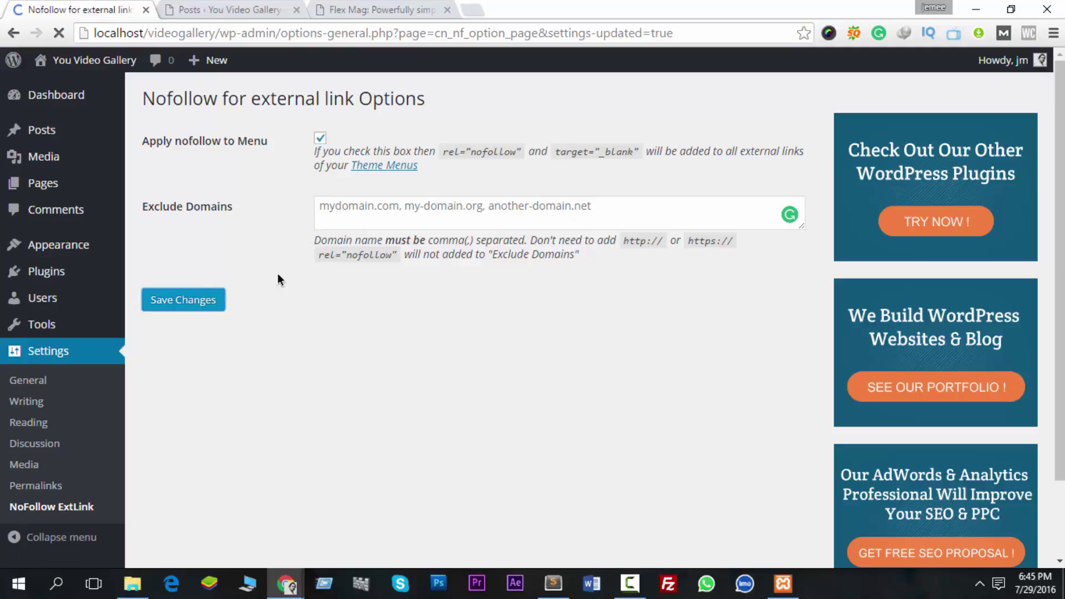
Reload the post and inspect its external link, now carrying rel="nofollow", then return to the plugin settings
{"action": "key", "text": "ctrl+3"}
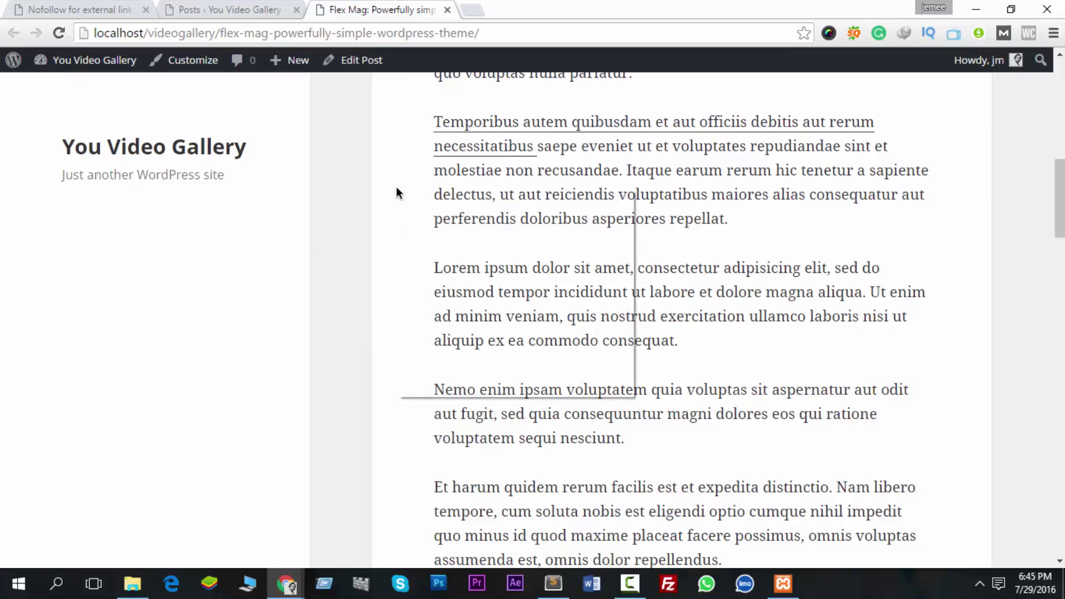
{"action": "left_click", "coordinate": [452, 233]}
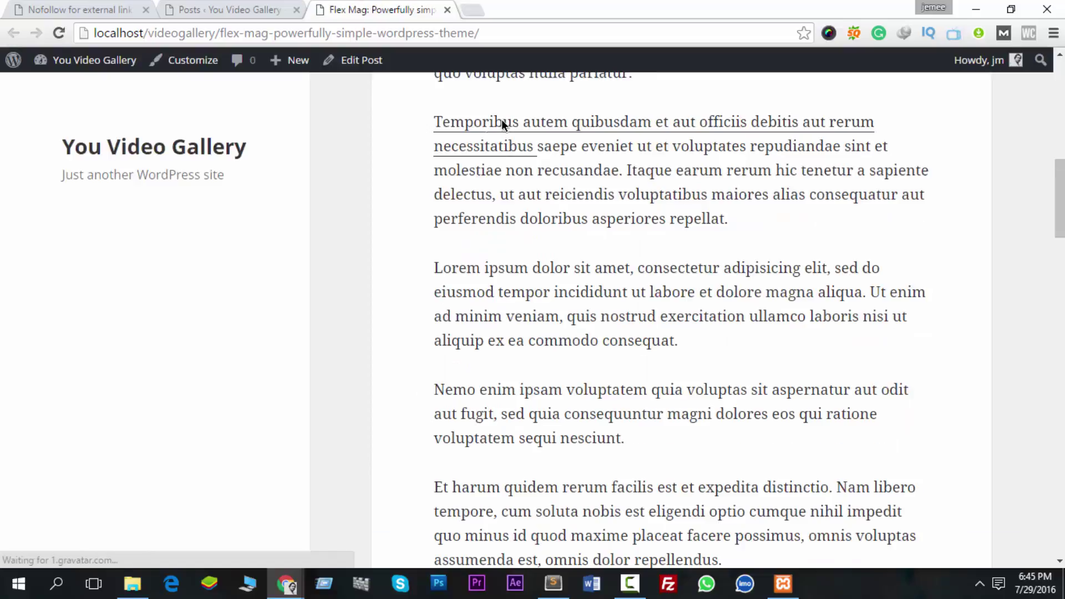
{"action": "right_click", "coordinate": [510, 139]}
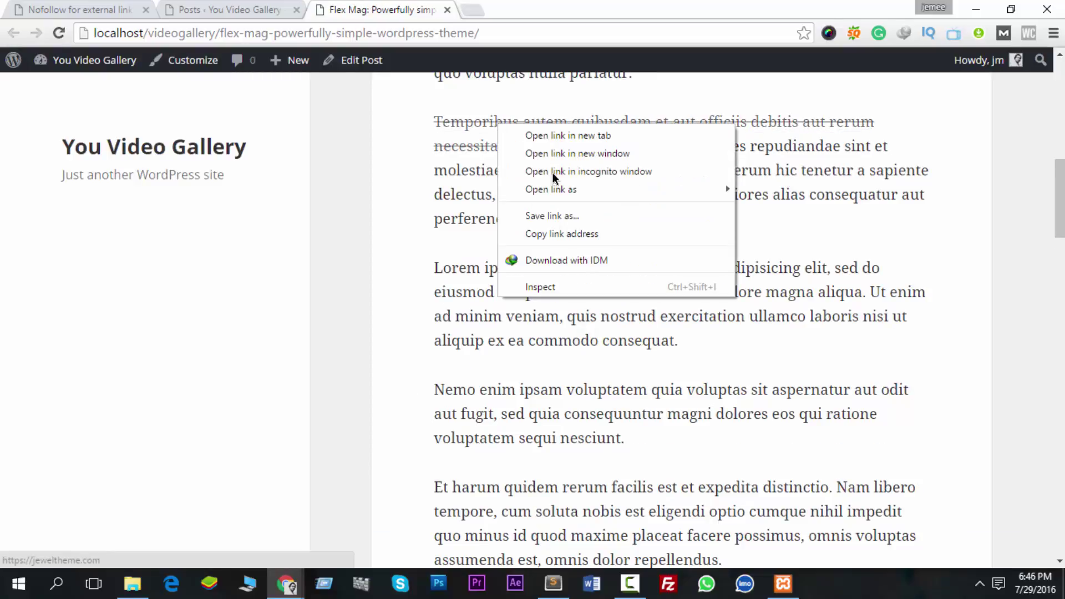
{"action": "left_click", "coordinate": [578, 287]}
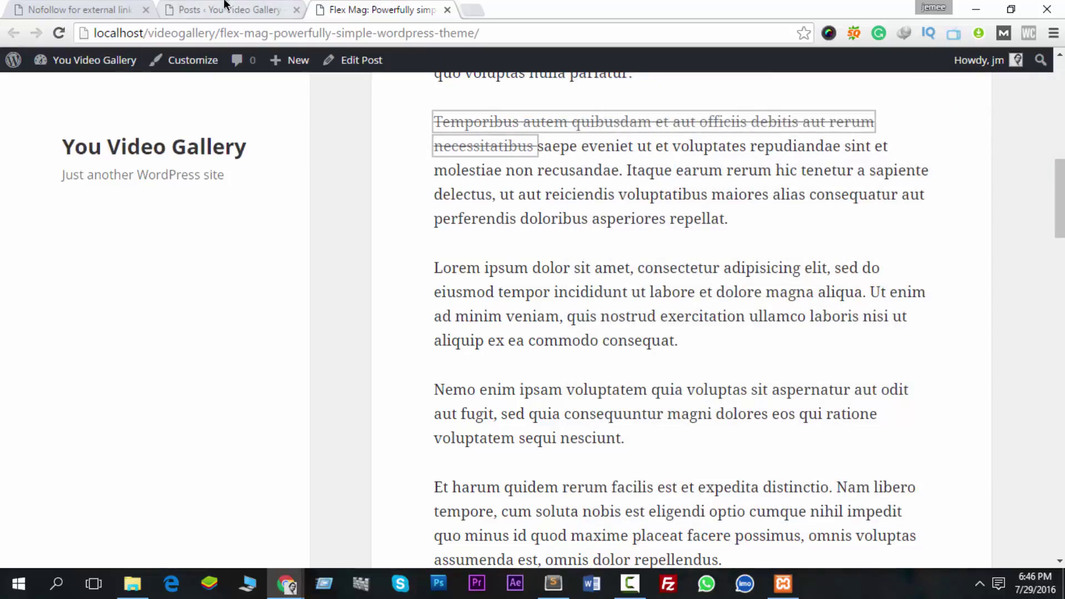
{"action": "left_click", "coordinate": [103, 8]}
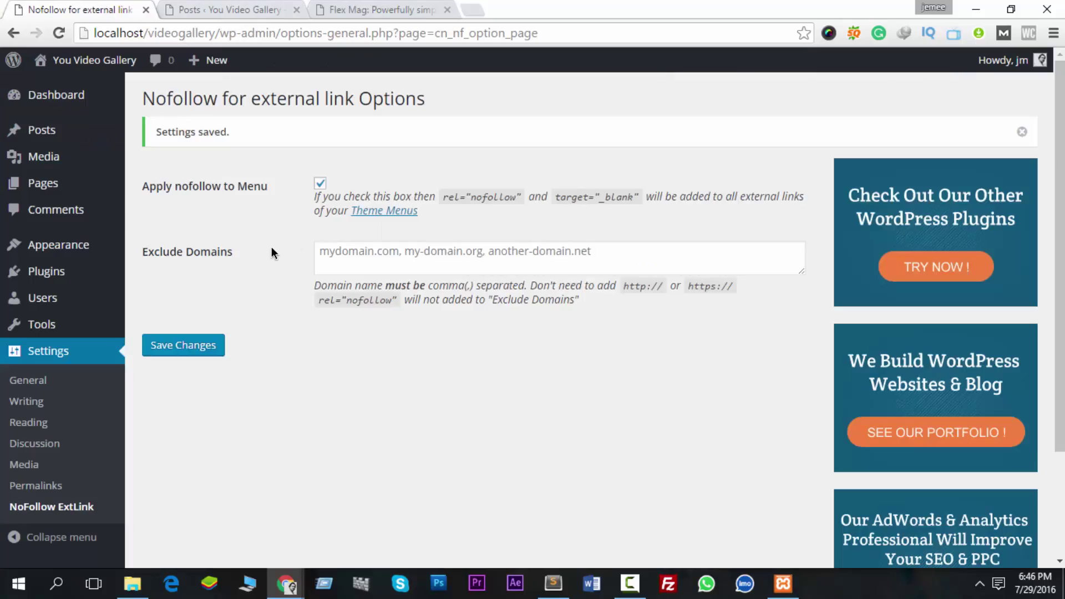